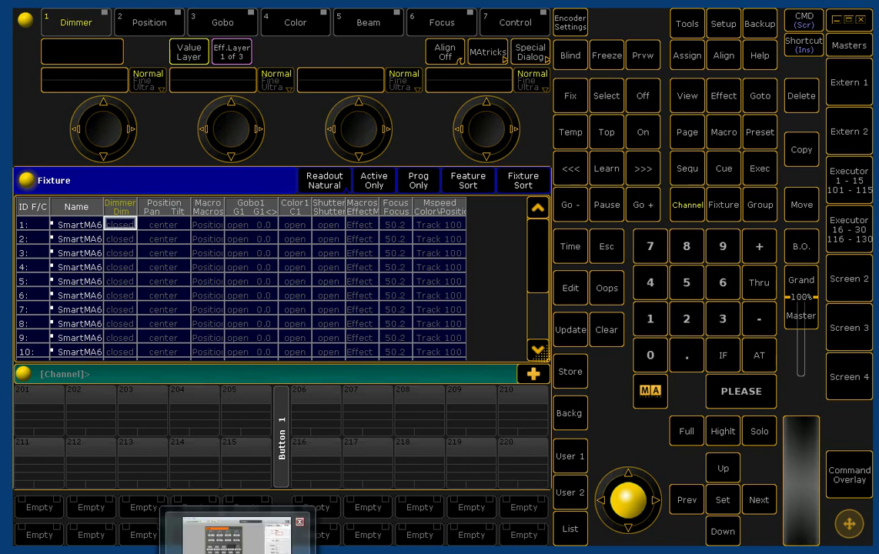
Step: Switch to Native Instruments Controller Editor and inspect the fourth volume fader's MIDI assignment, then return to grandMA2 onPC
{"action": "key", "text": "alt+Tab"}
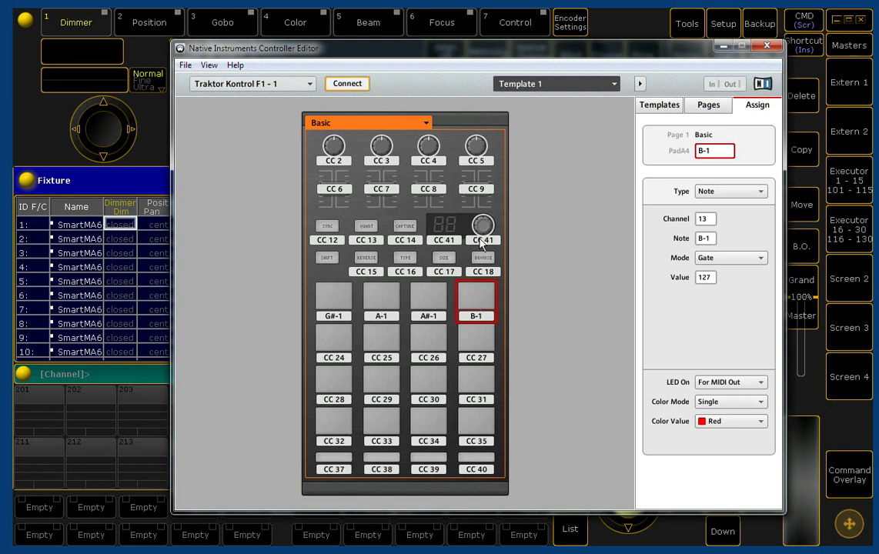
{"action": "left_click", "coordinate": [477, 191]}
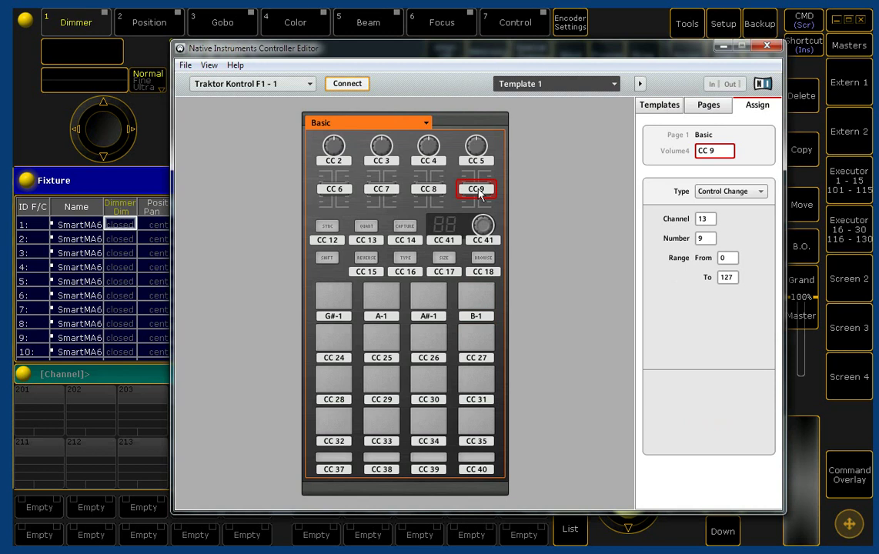
{"action": "left_click", "coordinate": [722, 47]}
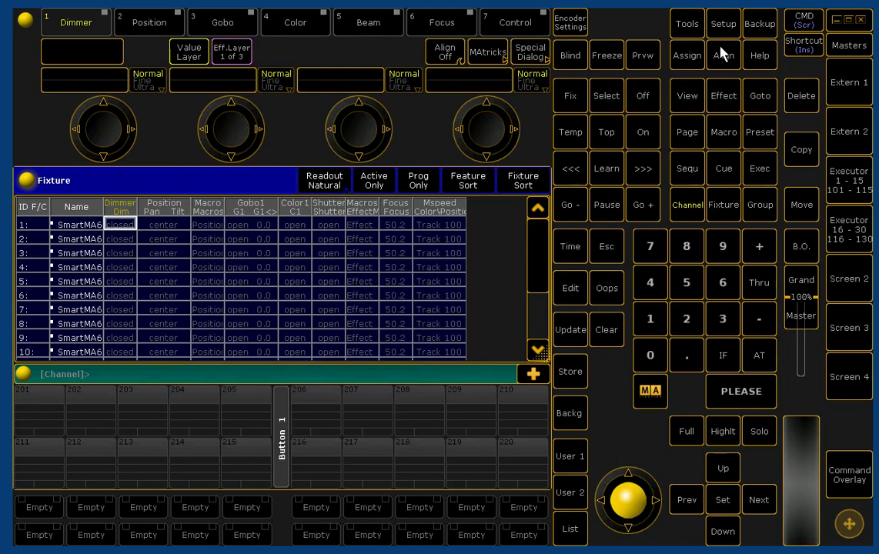
Step: Check the Artnet input's local start and amount in the console's network protocol settings
{"action": "left_click", "coordinate": [726, 31]}
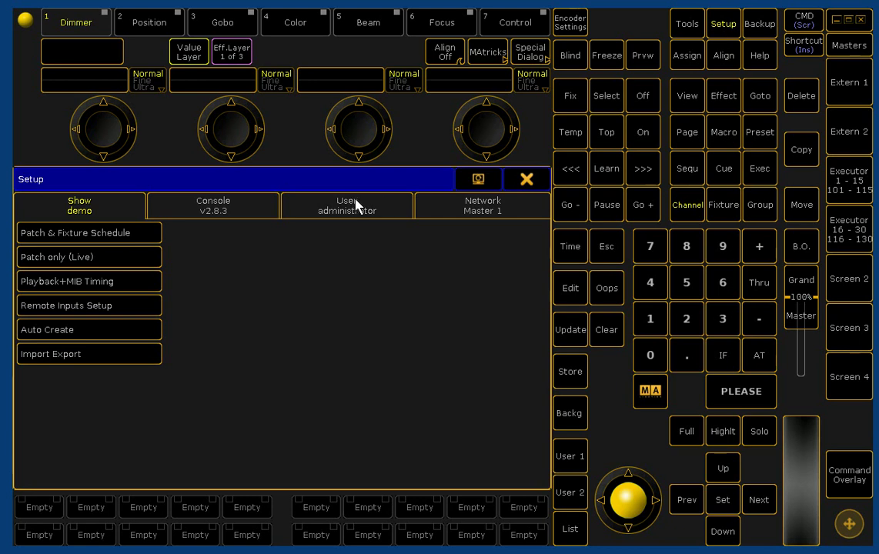
{"action": "left_click", "coordinate": [447, 208]}
{"action": "left_click", "coordinate": [135, 284]}
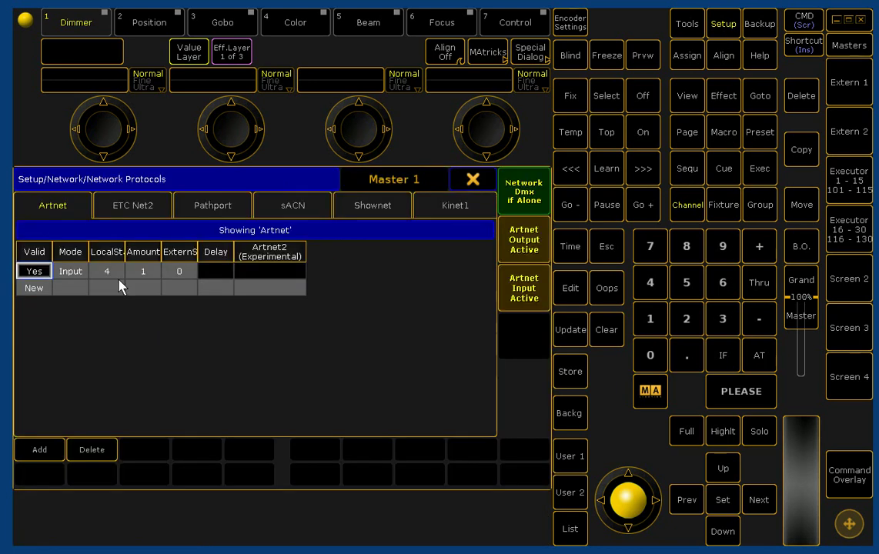
{"action": "left_click", "coordinate": [108, 274]}
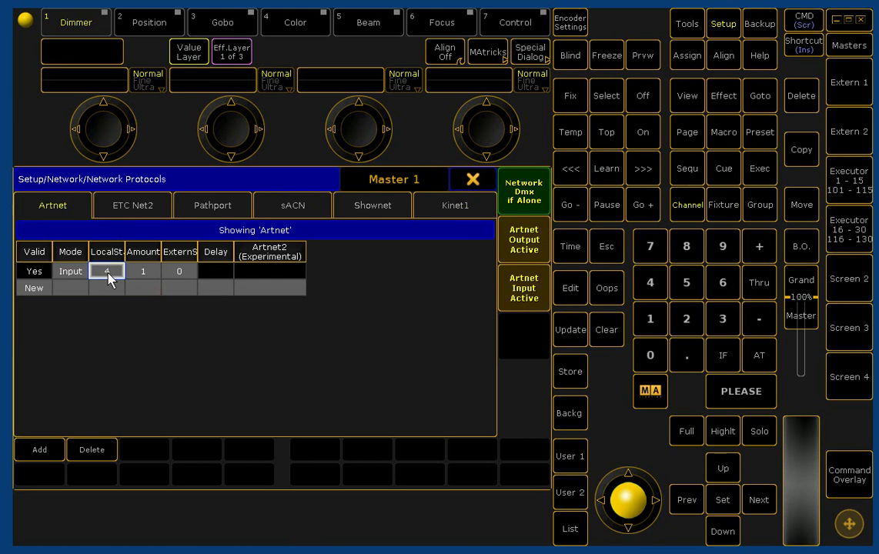
{"action": "left_click", "coordinate": [137, 272]}
{"action": "left_click", "coordinate": [472, 179]}
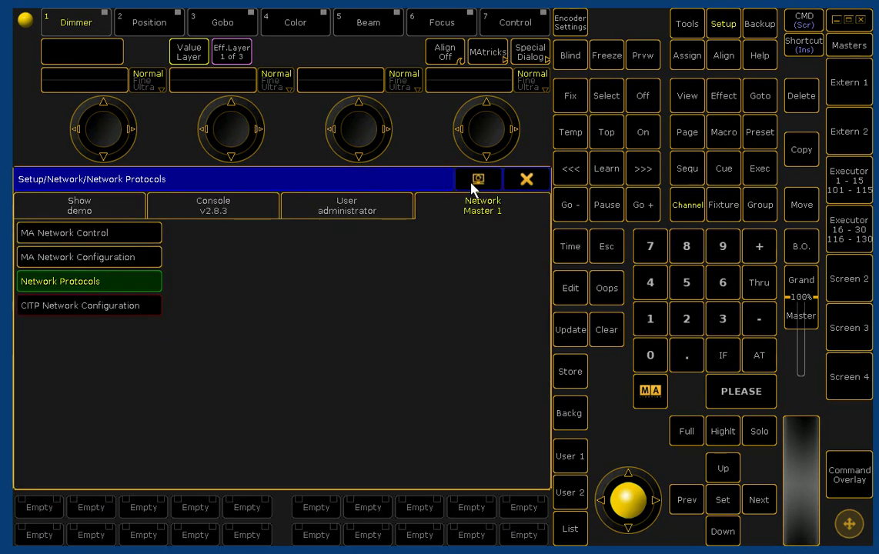
{"action": "left_click", "coordinate": [521, 183]}
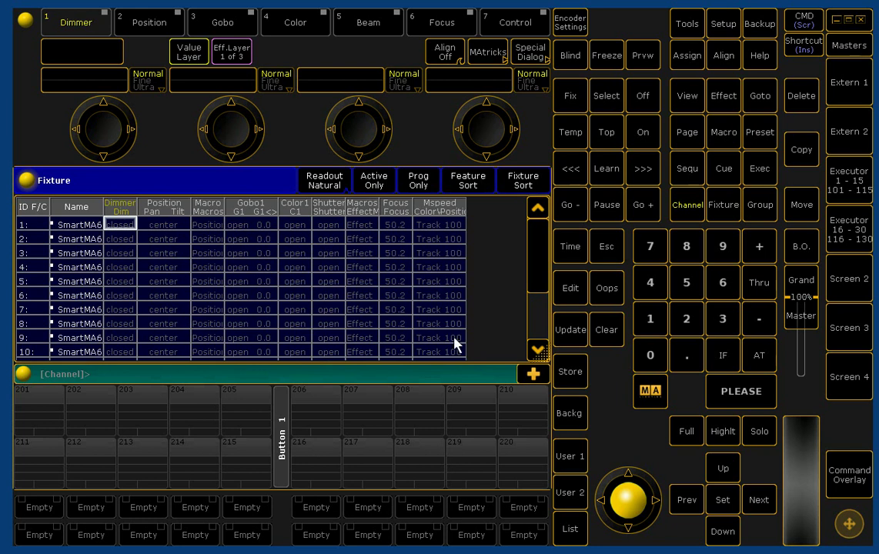
Step: Switch to IchBraucheEinenNamenAnwendung and create a project using the found Artnet output at 10.0.0.2, universe 0
{"action": "key", "text": "alt+Tab"}
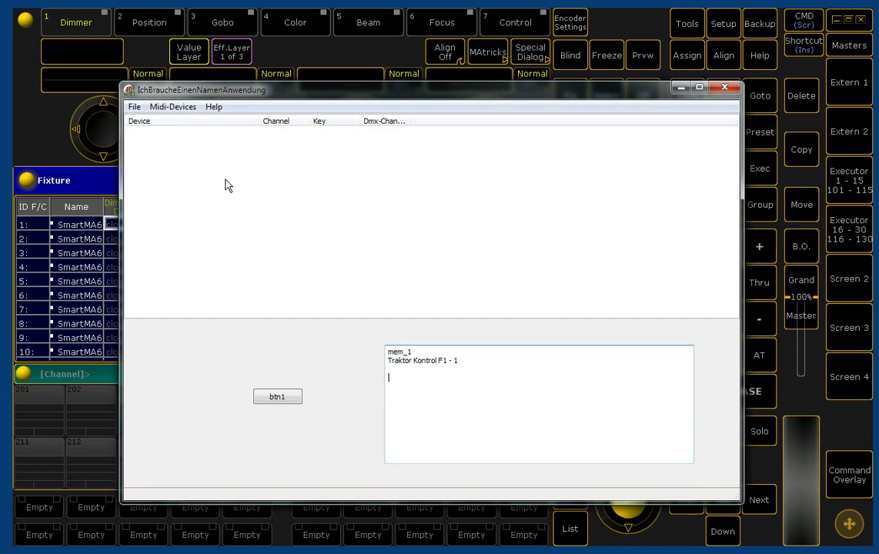
{"action": "left_click", "coordinate": [132, 107]}
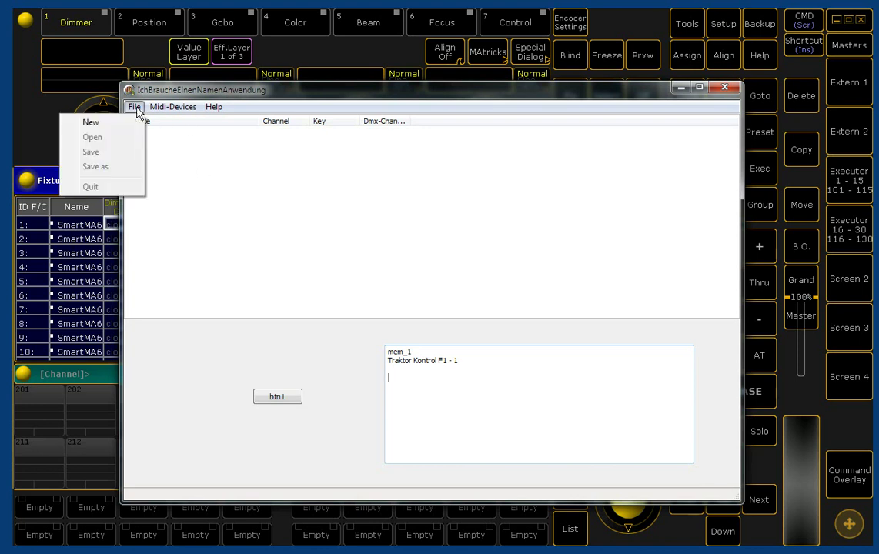
{"action": "left_click", "coordinate": [132, 122]}
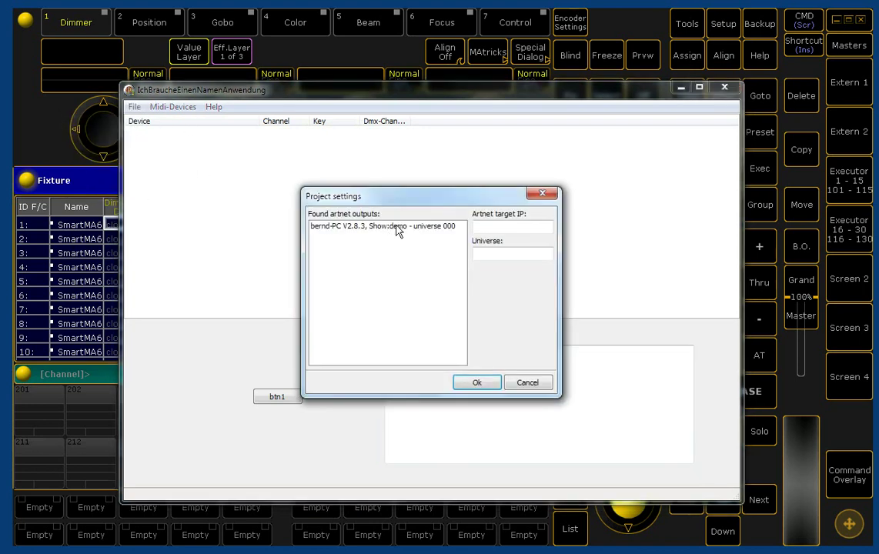
{"action": "left_click", "coordinate": [346, 228]}
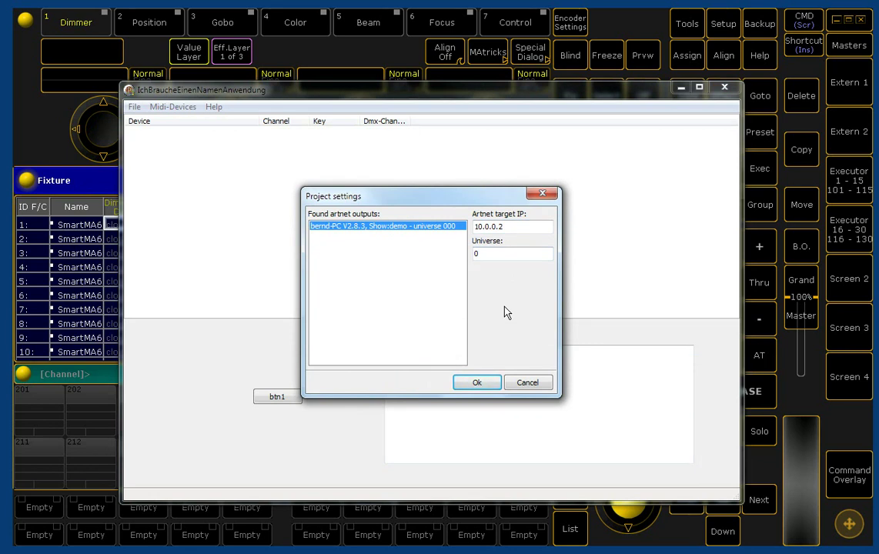
{"action": "left_click", "coordinate": [476, 383]}
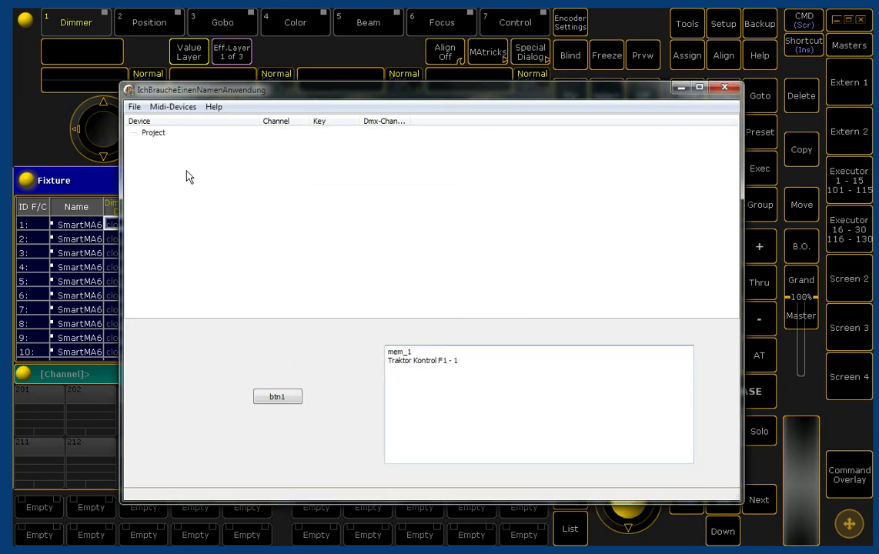
Step: Add Traktor Kontrol F1 - 1 as a MIDI device, leaving its initialization SysEx empty
{"action": "left_click", "coordinate": [184, 108]}
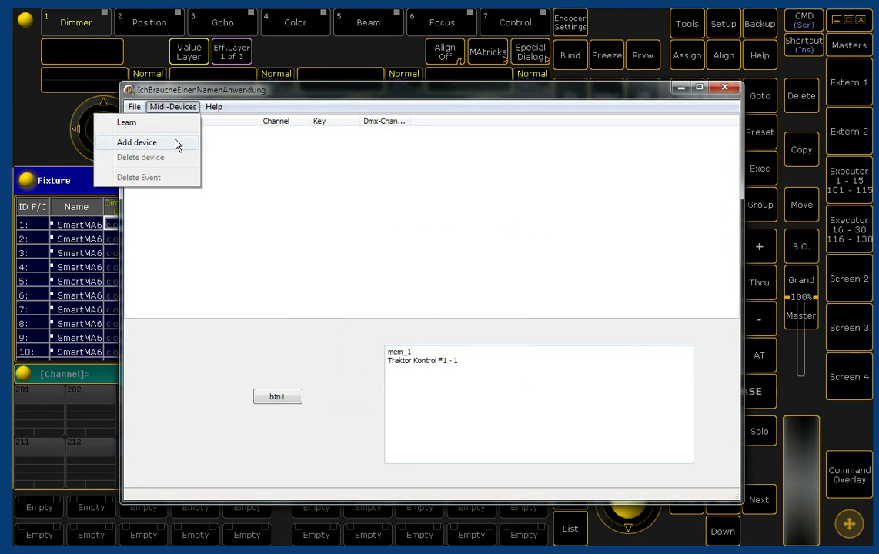
{"action": "left_click", "coordinate": [176, 145]}
{"action": "left_click", "coordinate": [331, 260]}
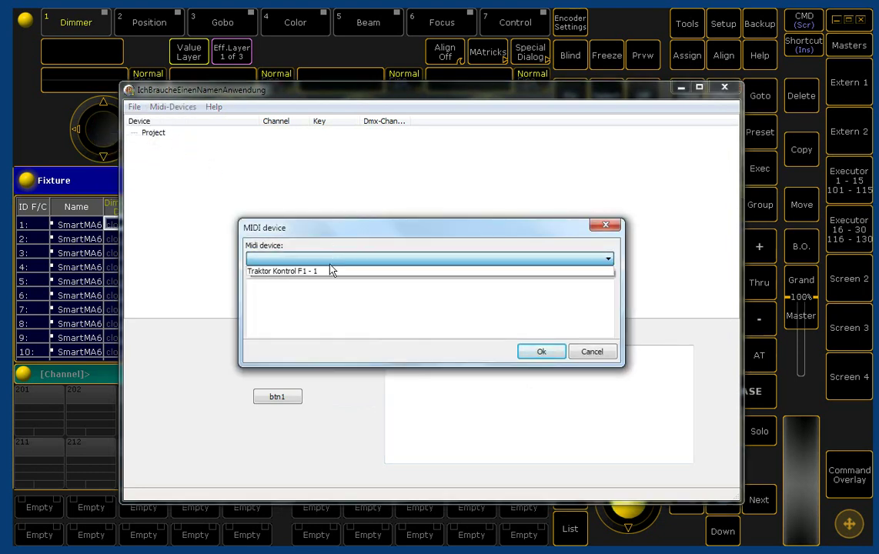
{"action": "left_click", "coordinate": [327, 273]}
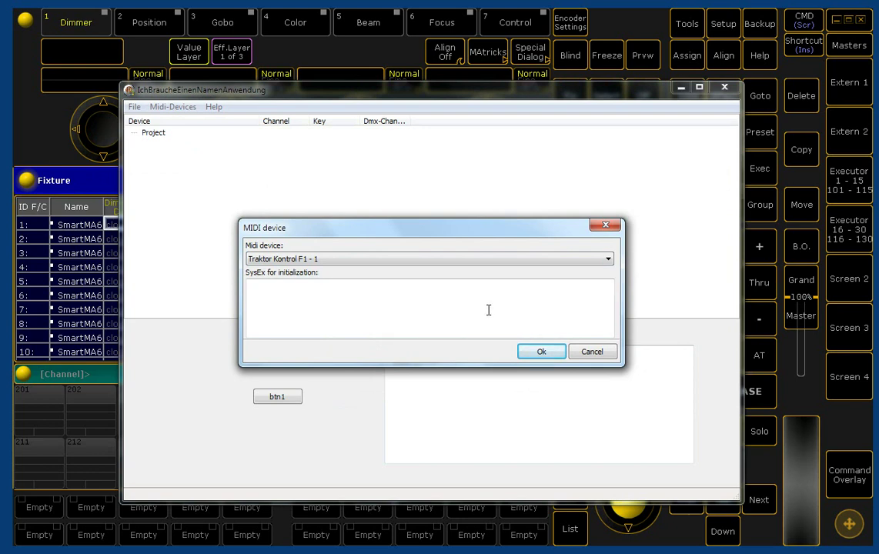
{"action": "left_click", "coordinate": [536, 354]}
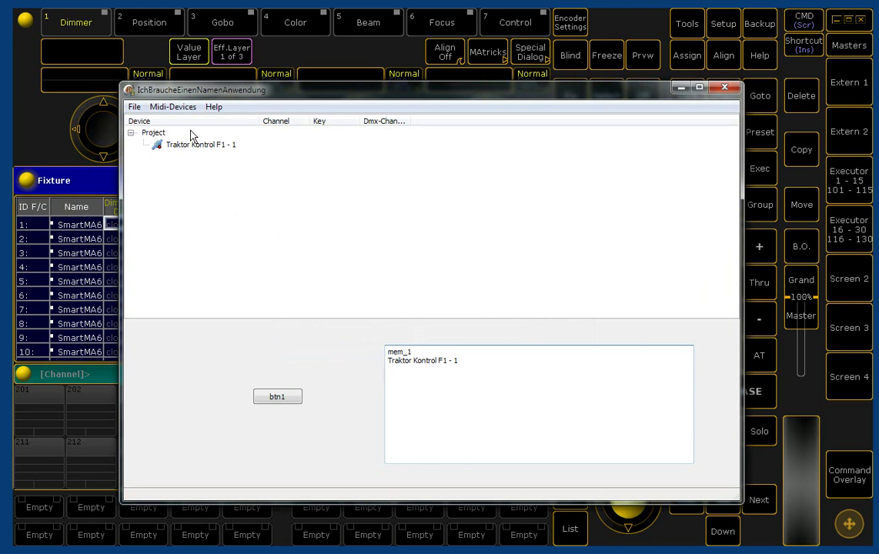
Step: Learn four notes and four control changes from the Traktor Kontrol F1, widen the Dmx-Channel column, and turn Learn off
{"action": "left_click", "coordinate": [172, 107]}
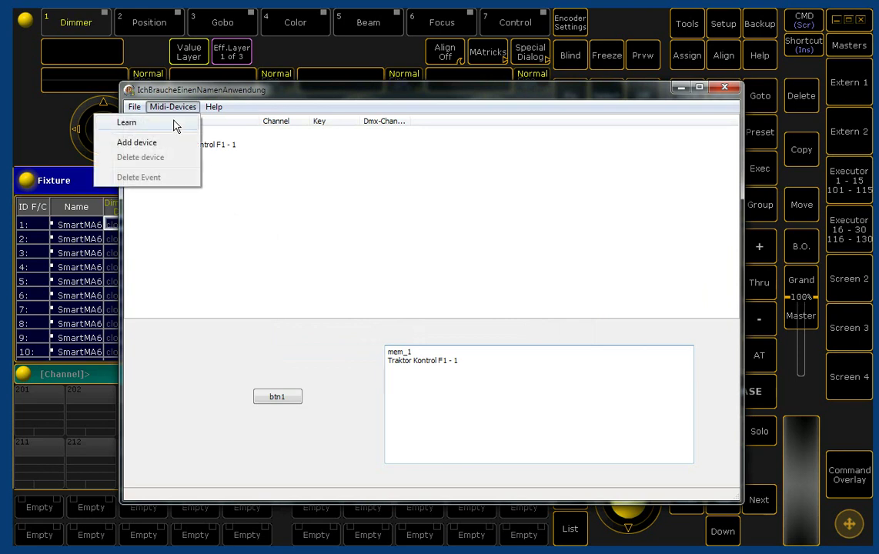
{"action": "left_click", "coordinate": [176, 123]}
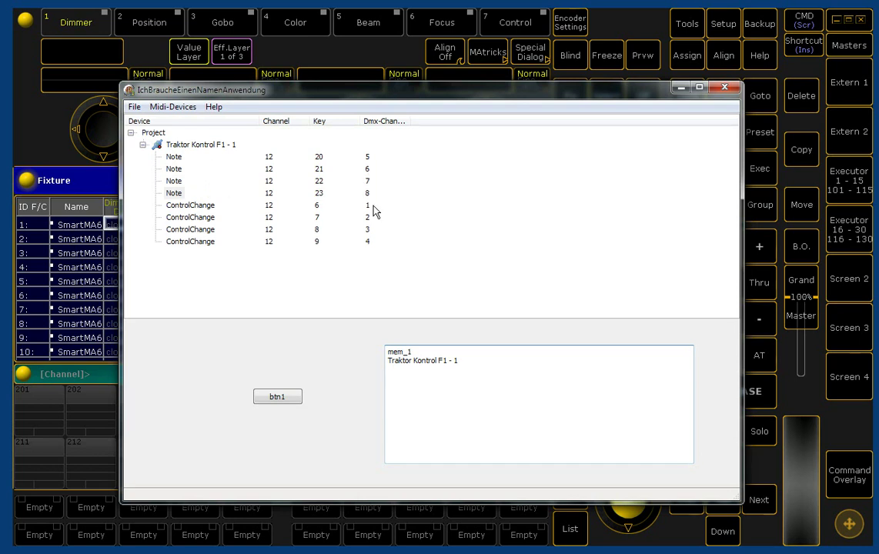
{"action": "left_click_drag", "start_coordinate": [407, 121], "coordinate": [428, 121]}
{"action": "left_click", "coordinate": [176, 107]}
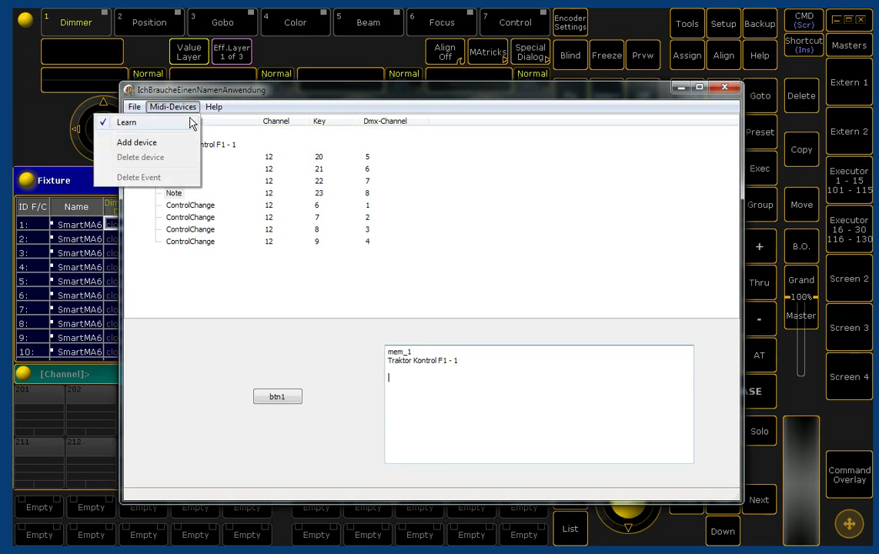
{"action": "left_click", "coordinate": [191, 122]}
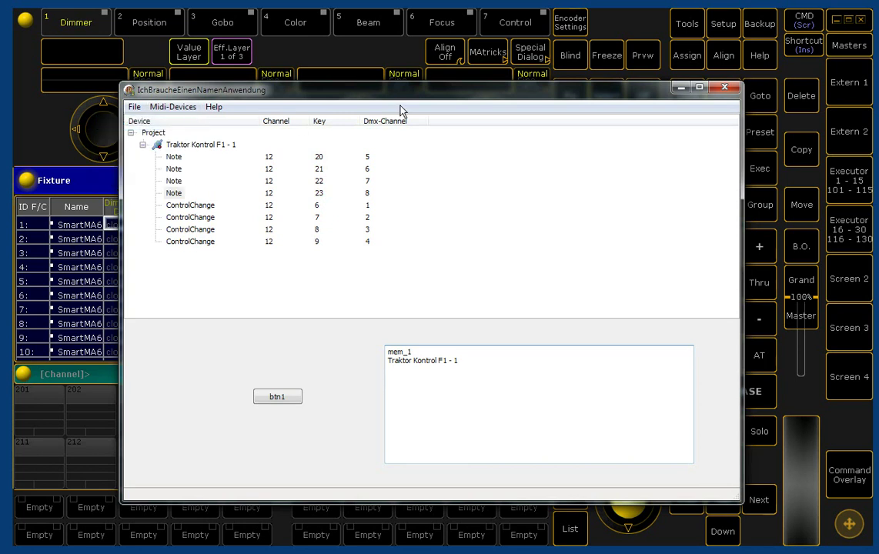
Step: Dismiss the mapping application's window and view the Extern 1 screen in grandMA2 onPC
{"action": "left_click", "coordinate": [724, 87]}
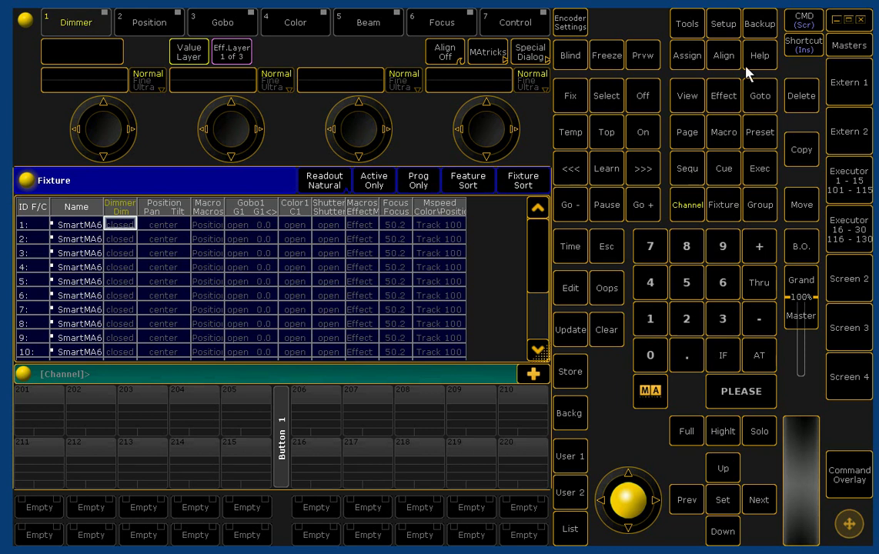
{"action": "left_click", "coordinate": [732, 31]}
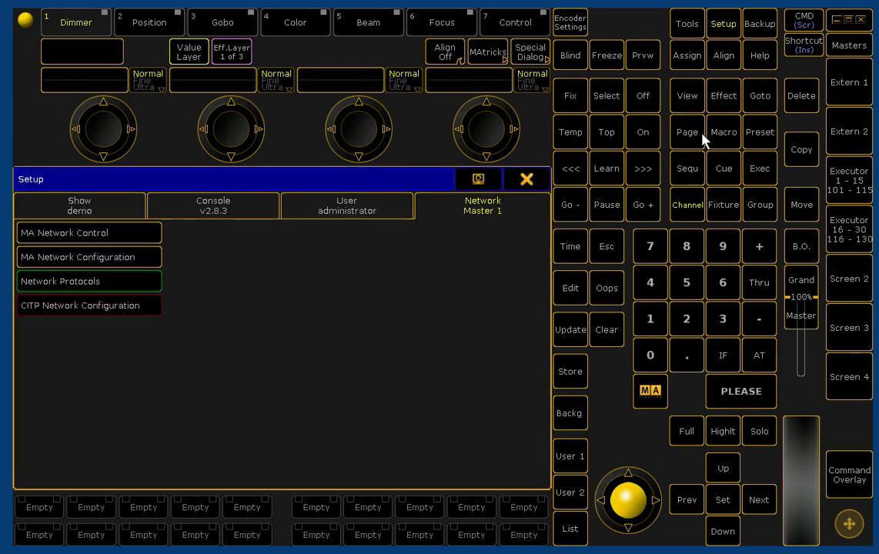
{"action": "left_click", "coordinate": [830, 91]}
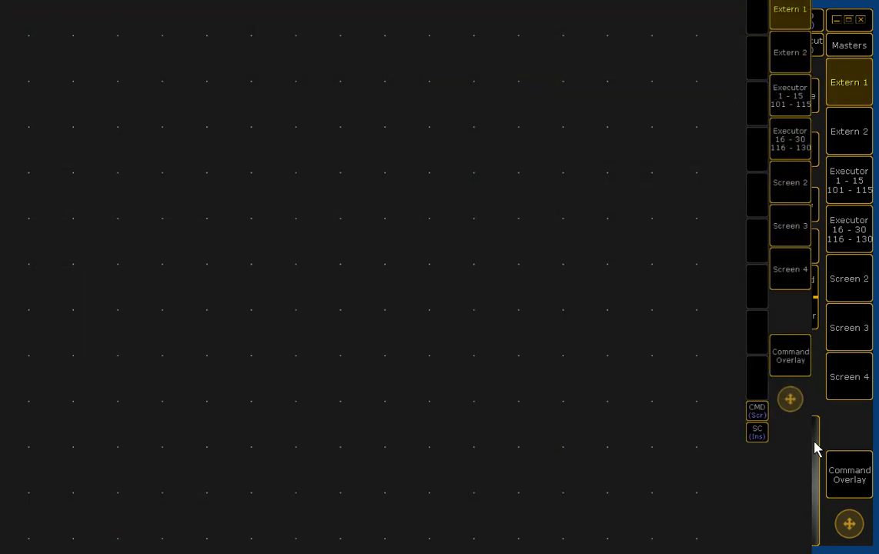
{"action": "left_click", "coordinate": [788, 465]}
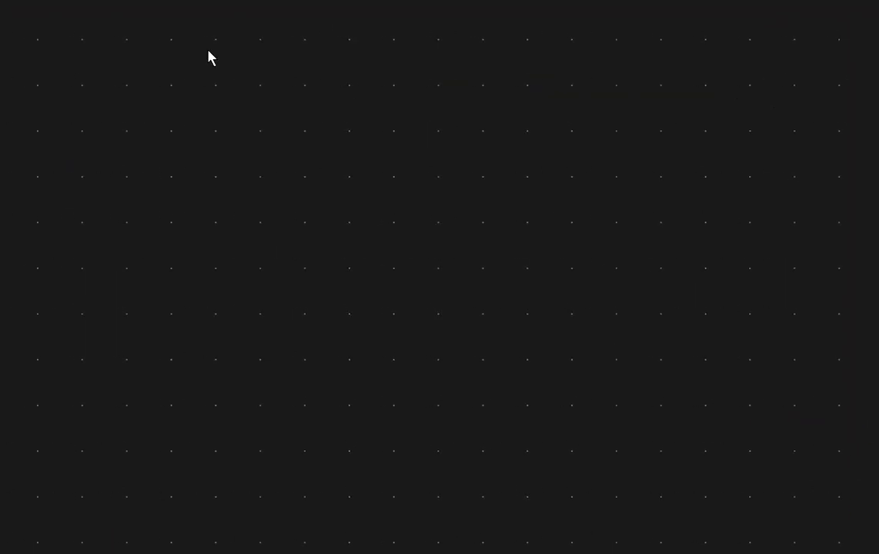
{"action": "left_click", "coordinate": [52, 31]}
{"action": "left_click", "coordinate": [285, 233]}
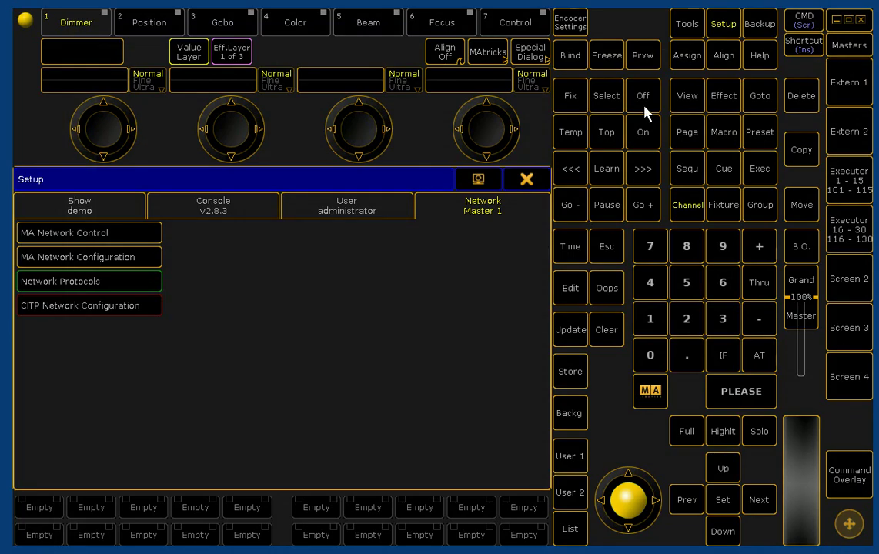
Step: Add 8 DMX remotes in the show's Remote Inputs Setup
{"action": "left_click", "coordinate": [118, 210]}
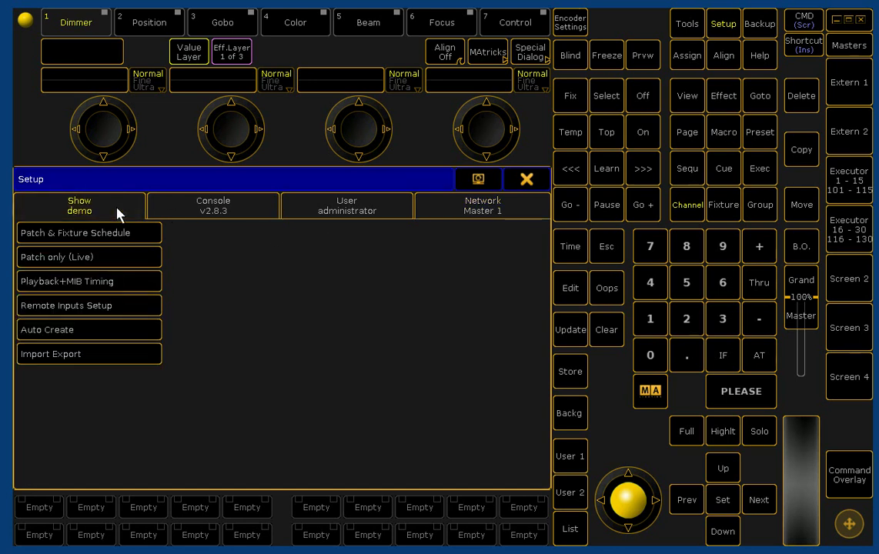
{"action": "left_click", "coordinate": [90, 305]}
{"action": "left_click", "coordinate": [379, 205]}
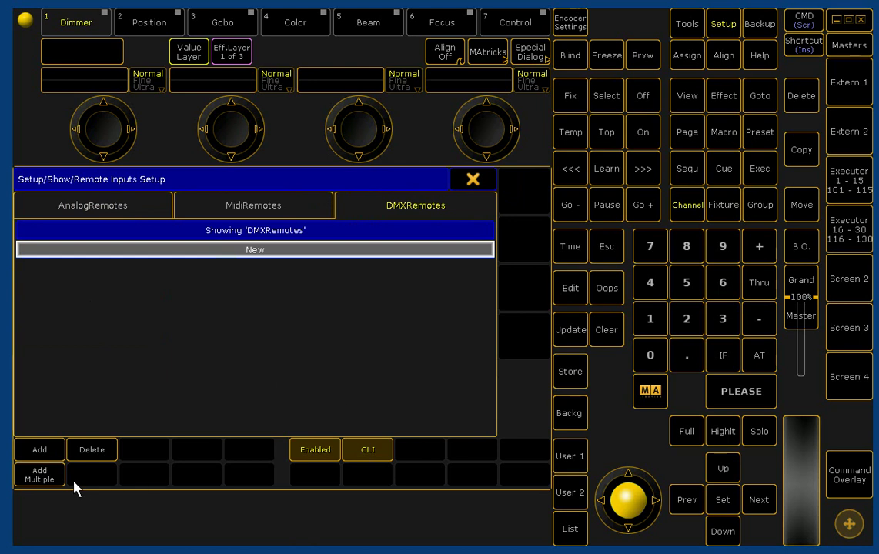
{"action": "left_click", "coordinate": [42, 475]}
{"action": "type", "text": "8"}
{"action": "left_click", "coordinate": [228, 357]}
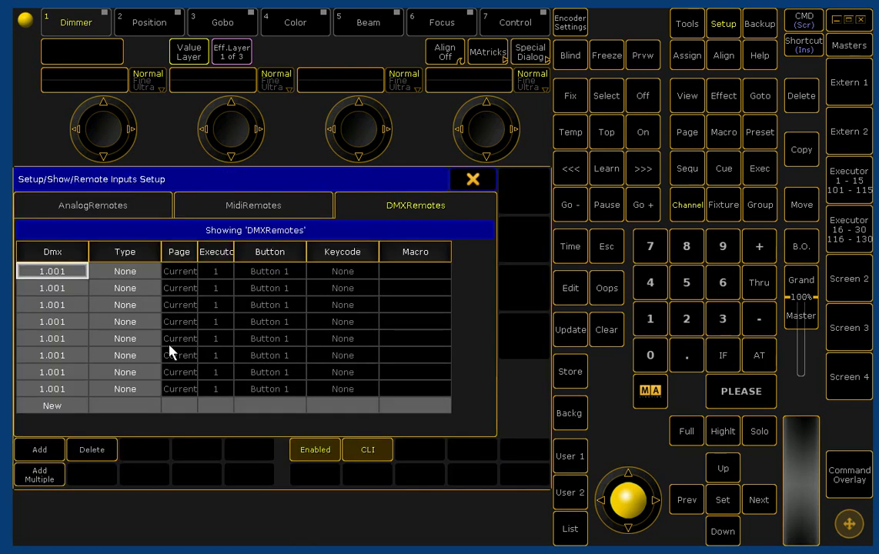
Step: Assign the eight DMX remotes consecutive addresses from 4.001 through 4.008
{"action": "left_click", "coordinate": [57, 389]}
{"action": "left_click", "coordinate": [34, 278]}
{"action": "left_click", "coordinate": [70, 351]}
{"action": "left_click", "coordinate": [34, 315]}
{"action": "left_click", "coordinate": [218, 366]}
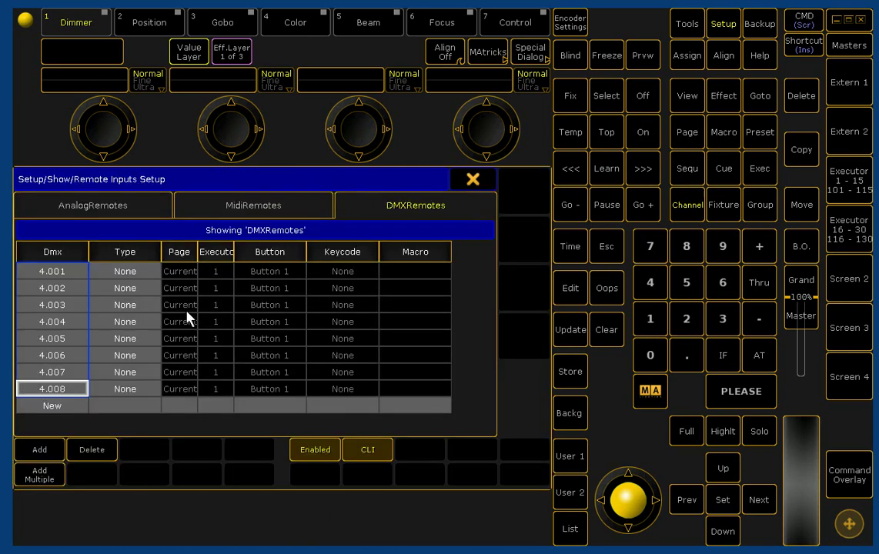
Step: Set DMX remotes 4.001 through 4.004 to type Exec with Fader as their button function
{"action": "left_click", "coordinate": [132, 327]}
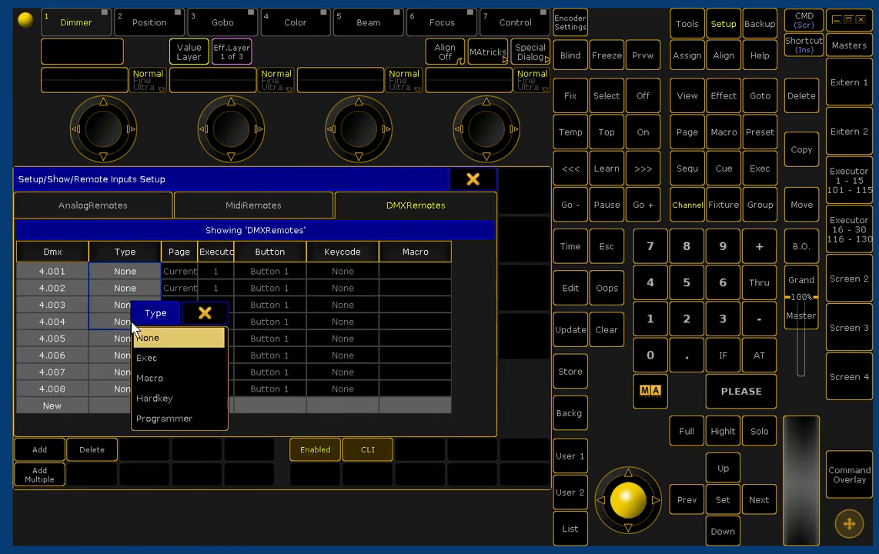
{"action": "left_click", "coordinate": [166, 359]}
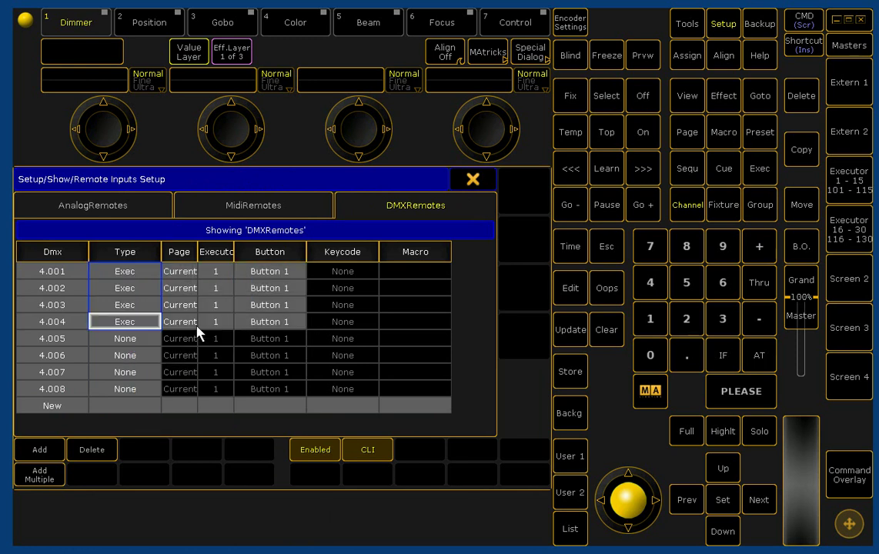
{"action": "left_click", "coordinate": [273, 329]}
{"action": "left_click", "coordinate": [300, 402]}
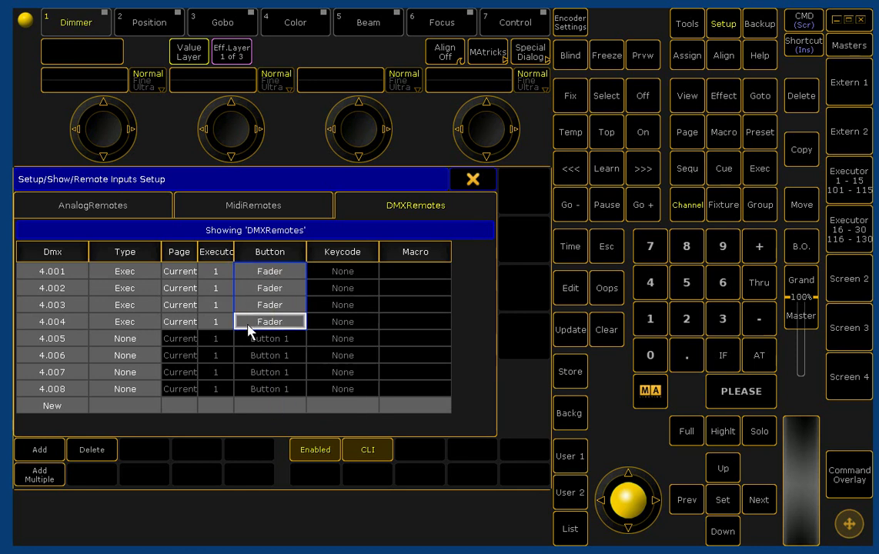
Step: Assign executors 1 through 4 in sequence to DMX remotes 4.001 through 4.004
{"action": "left_click_drag", "start_coordinate": [221, 273], "coordinate": [220, 327]}
{"action": "left_click", "coordinate": [43, 317]}
{"action": "left_click", "coordinate": [103, 354]}
{"action": "left_click", "coordinate": [254, 354]}
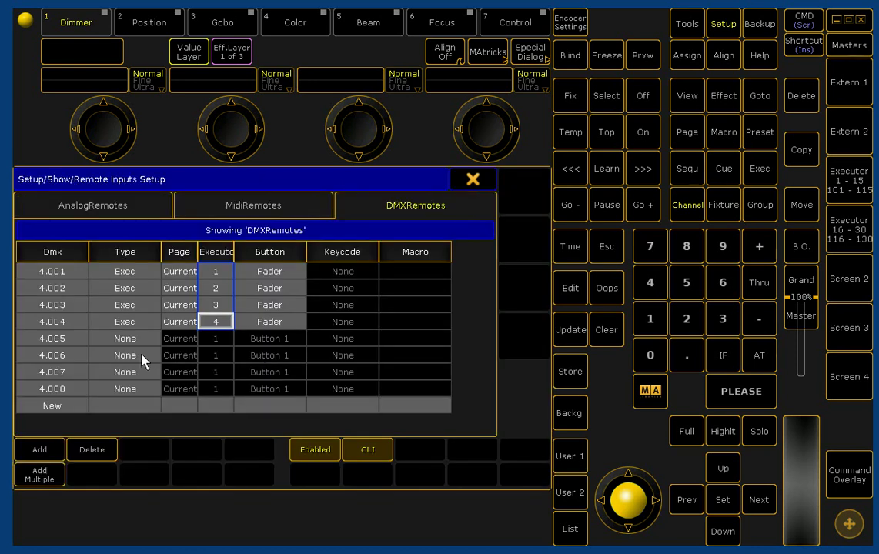
Step: Set the type of DMX remotes 4.005 through 4.008 to Hardkey
{"action": "left_click_drag", "start_coordinate": [119, 343], "coordinate": [121, 391]}
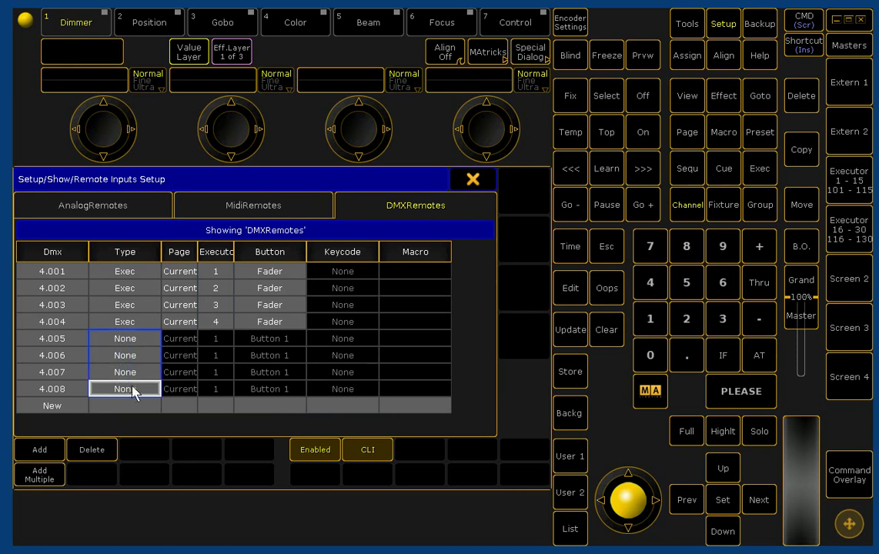
{"action": "left_click", "coordinate": [127, 355]}
{"action": "left_click", "coordinate": [180, 423]}
Step: Assign keycode PAGE_FADER_UP to DMX remote 4.005 and PAGE_FADER_DOWN to 4.006, and leave the setup
{"action": "left_click", "coordinate": [339, 354]}
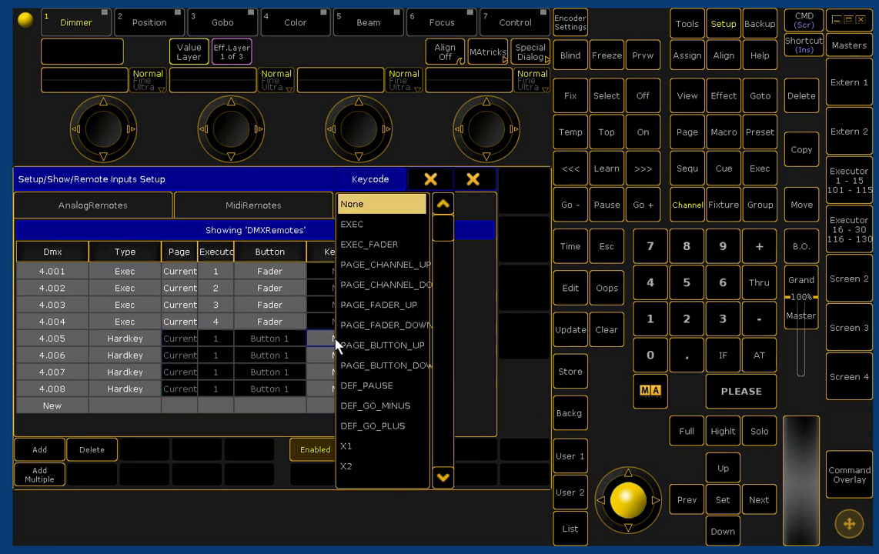
{"action": "left_click", "coordinate": [381, 305]}
{"action": "left_click", "coordinate": [358, 355]}
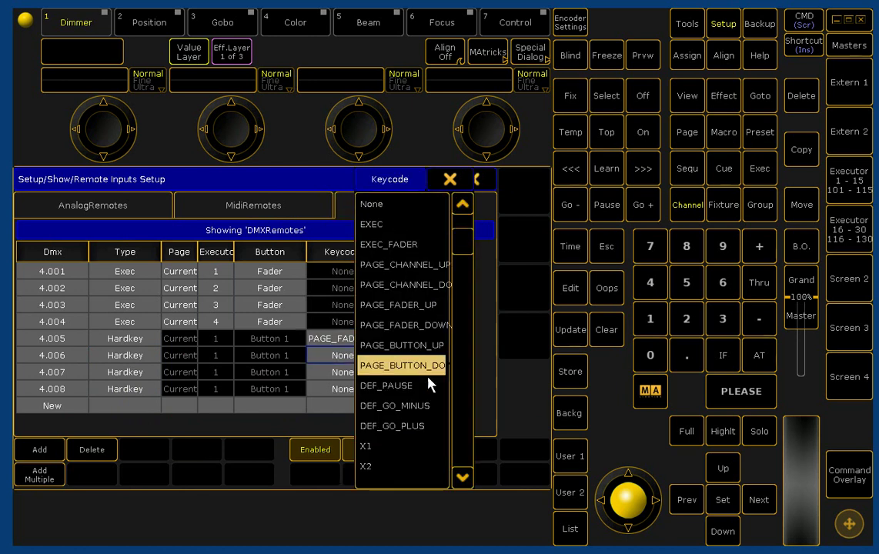
{"action": "left_click", "coordinate": [416, 324]}
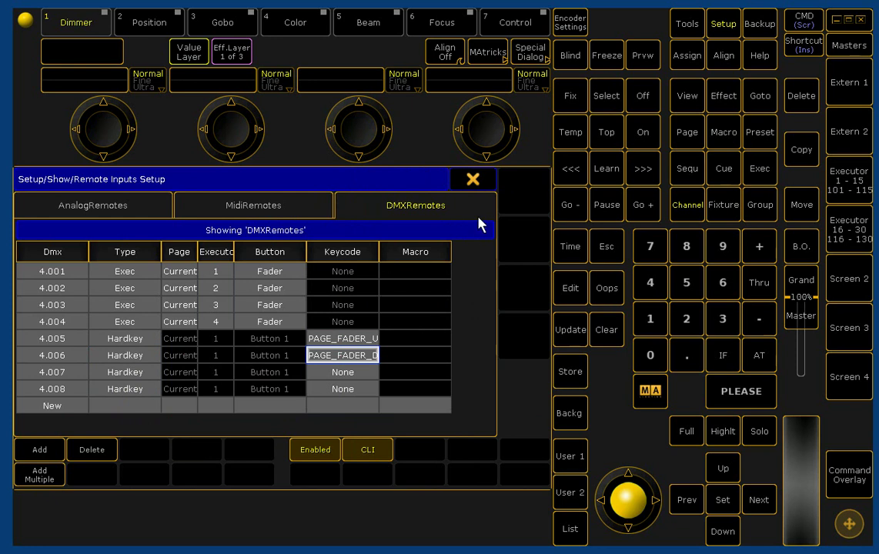
{"action": "left_click", "coordinate": [473, 183]}
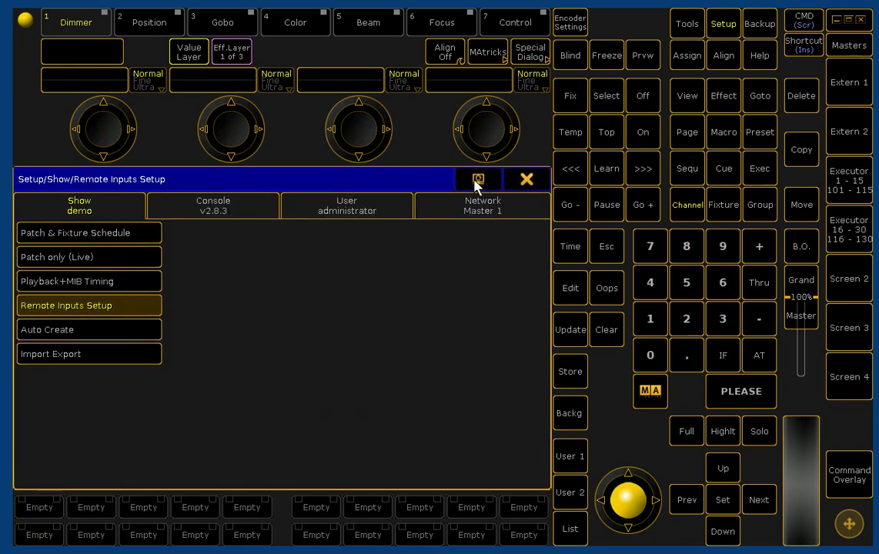
{"action": "left_click", "coordinate": [539, 181]}
Step: Assign groups 1 and 2 as group masters to executors 1 and 2 on fader page 1
{"action": "left_click", "coordinate": [848, 180]}
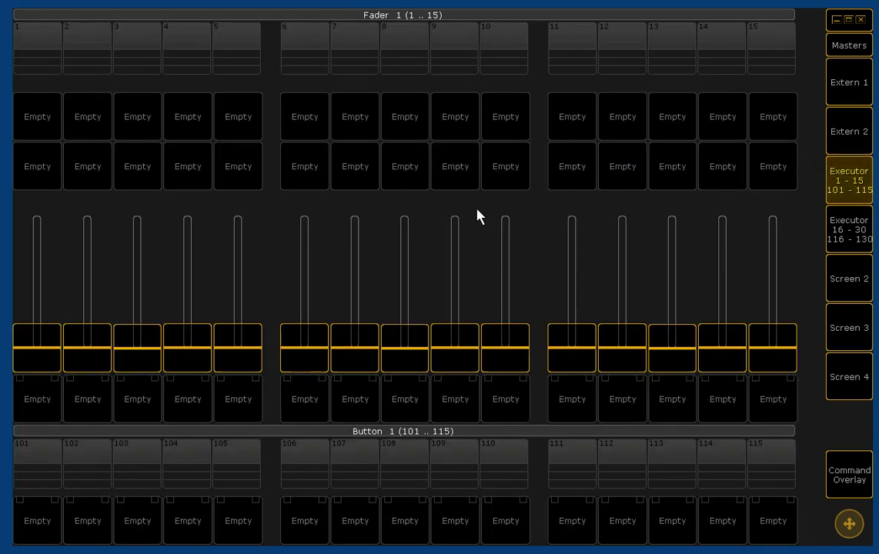
{"action": "left_click", "coordinate": [45, 54]}
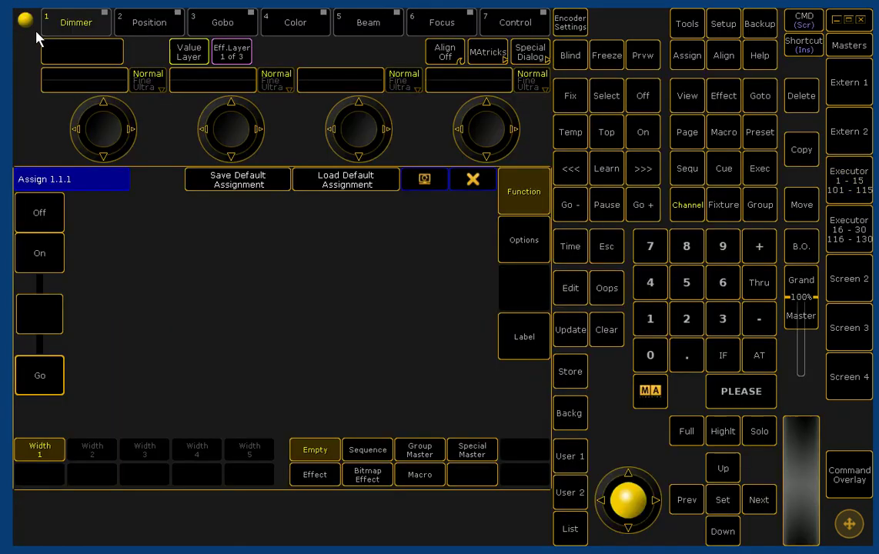
{"action": "left_click", "coordinate": [419, 450]}
{"action": "left_click", "coordinate": [358, 248]}
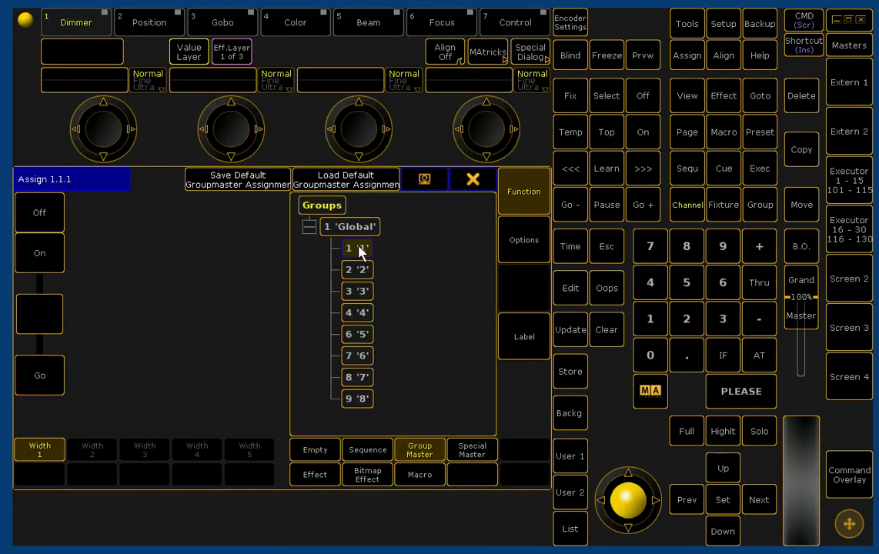
{"action": "left_click", "coordinate": [472, 178]}
{"action": "left_click", "coordinate": [109, 44]}
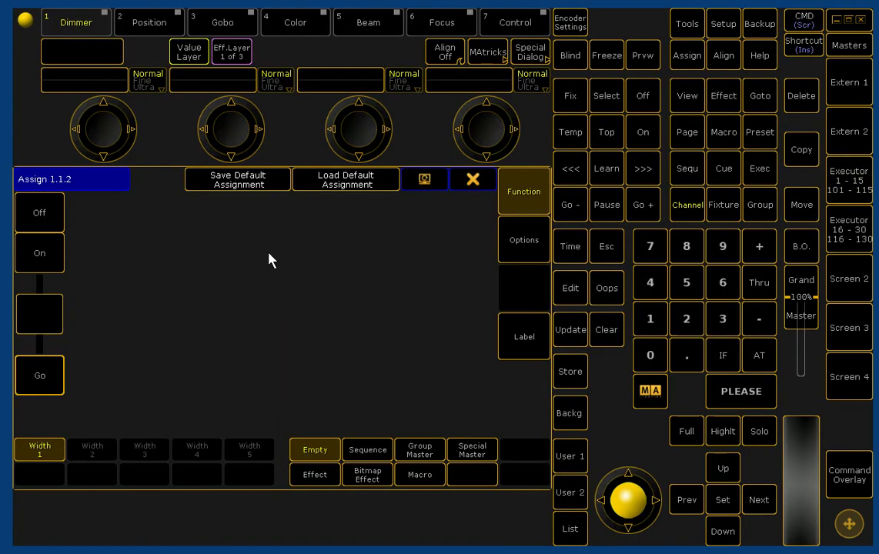
{"action": "left_click", "coordinate": [420, 450]}
{"action": "left_click", "coordinate": [357, 270]}
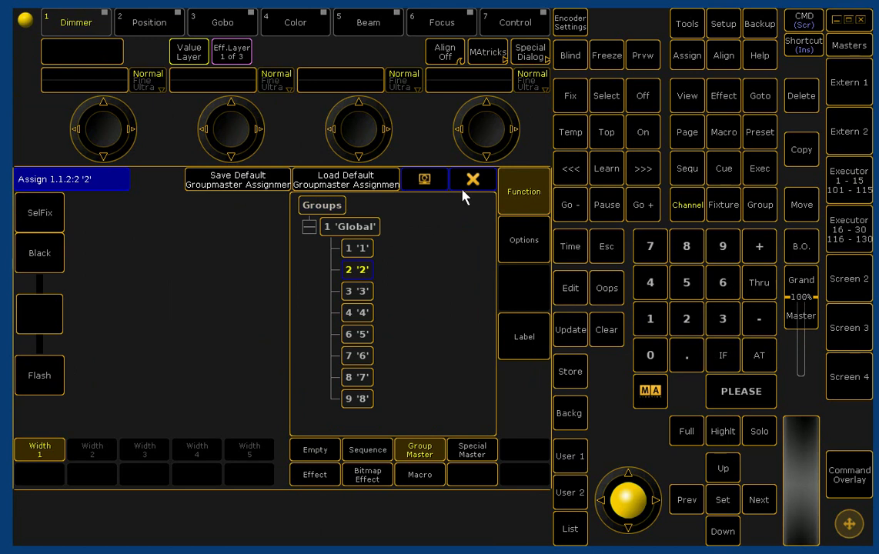
{"action": "left_click", "coordinate": [471, 179]}
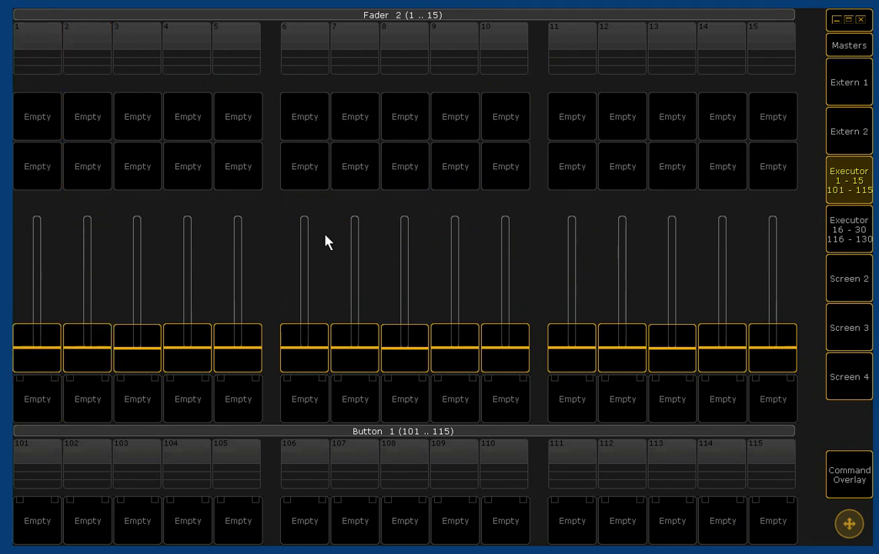
Step: Assign groups 3 and 4 as group masters to executors 1 and 2 on fader page 2
{"action": "left_click", "coordinate": [49, 39]}
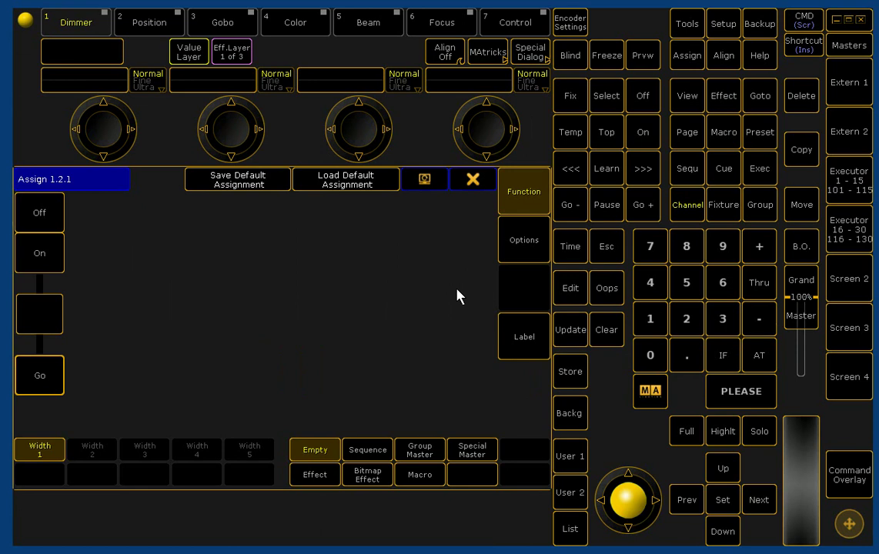
{"action": "left_click", "coordinate": [420, 454]}
{"action": "left_click", "coordinate": [359, 291]}
{"action": "left_click", "coordinate": [469, 186]}
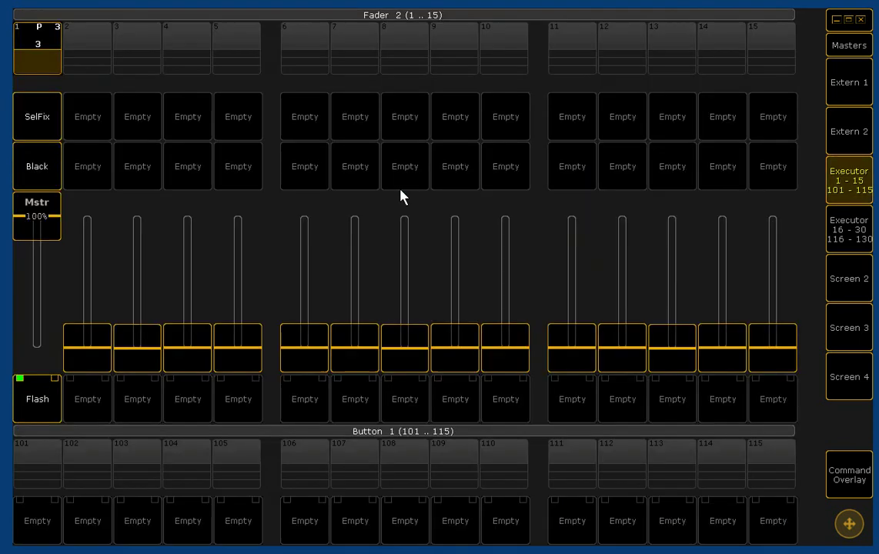
{"action": "left_click", "coordinate": [74, 115]}
{"action": "left_click", "coordinate": [420, 454]}
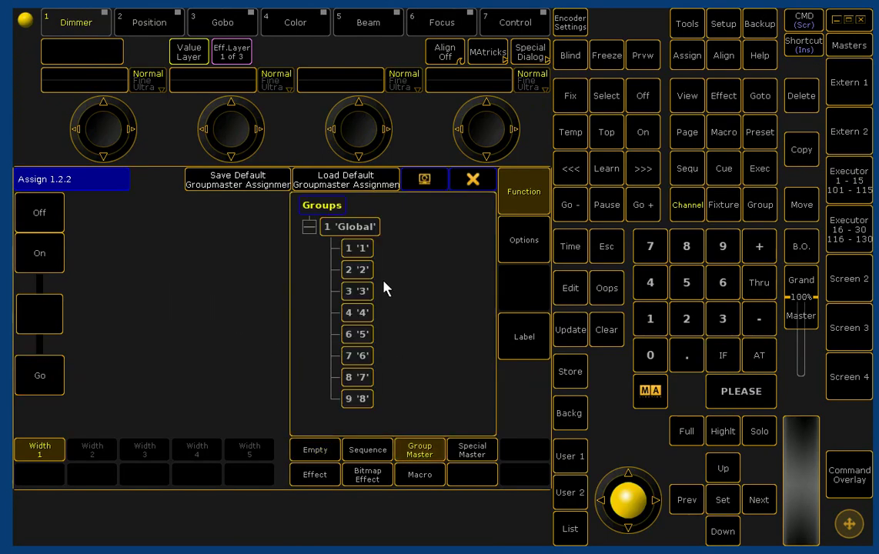
{"action": "left_click", "coordinate": [359, 313]}
{"action": "left_click", "coordinate": [472, 180]}
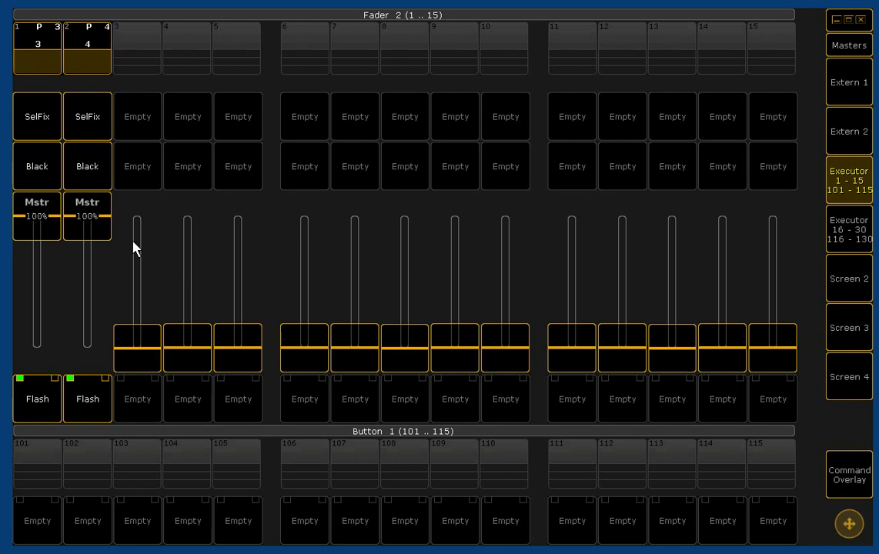
Step: Go back to fader page 1 and lower the masters of executors 1 and 2 to about 30%
{"action": "key", "text": "Page_Down"}
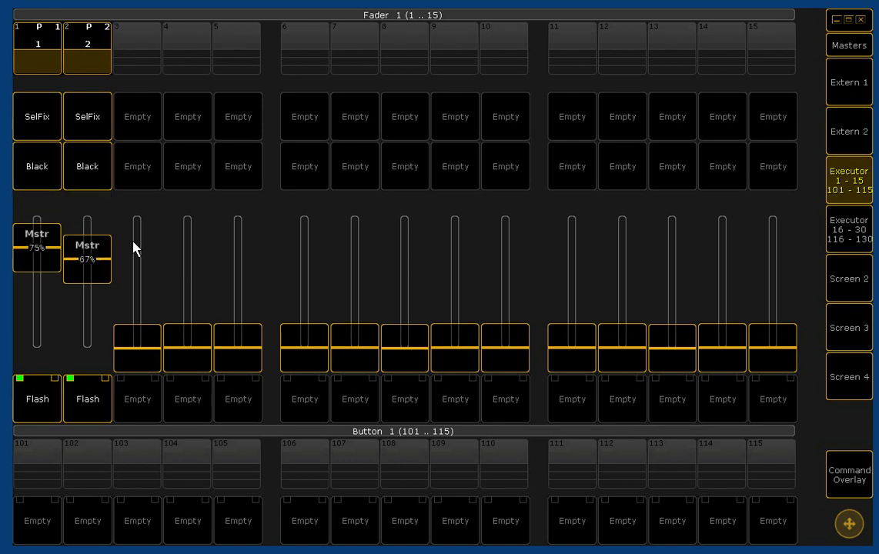
{"action": "left_click_drag", "start_coordinate": [37, 251], "coordinate": [98, 323]}
{"action": "left_click_drag", "start_coordinate": [39, 289], "coordinate": [37, 312]}
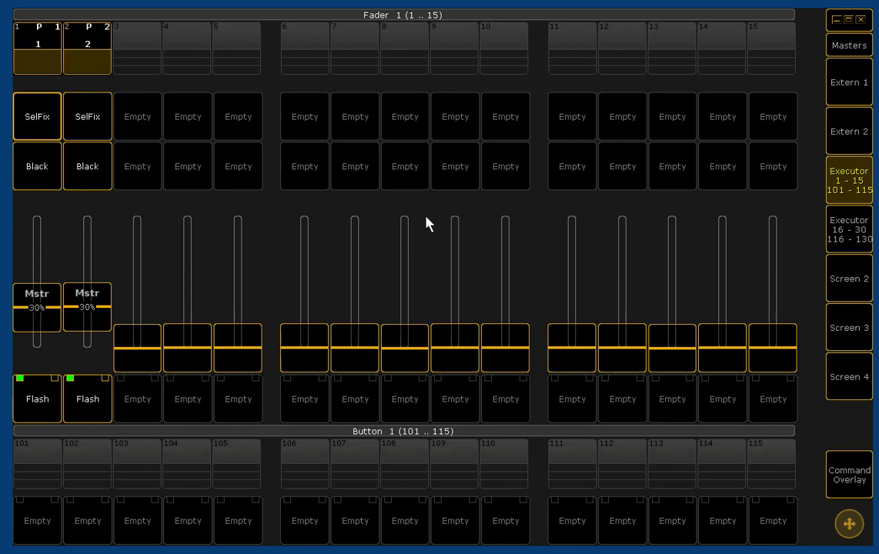
Step: Create a DMX sheet on the empty Extern 2 screen and close the executor fader view
{"action": "left_click", "coordinate": [840, 144]}
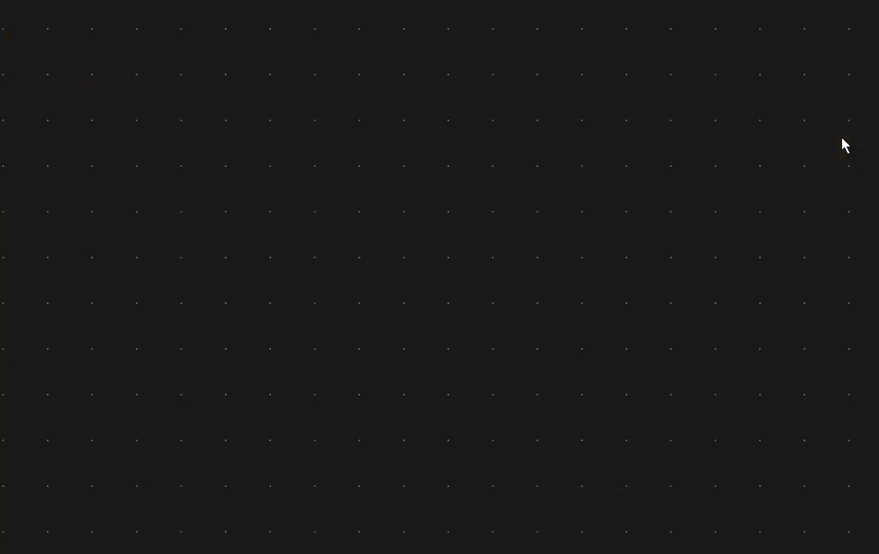
{"action": "left_click", "coordinate": [40, 48]}
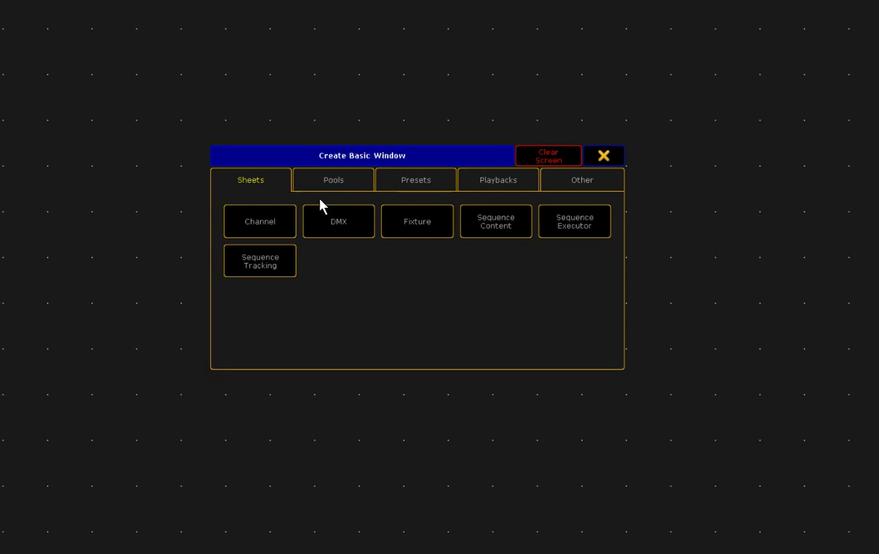
{"action": "left_click", "coordinate": [346, 220]}
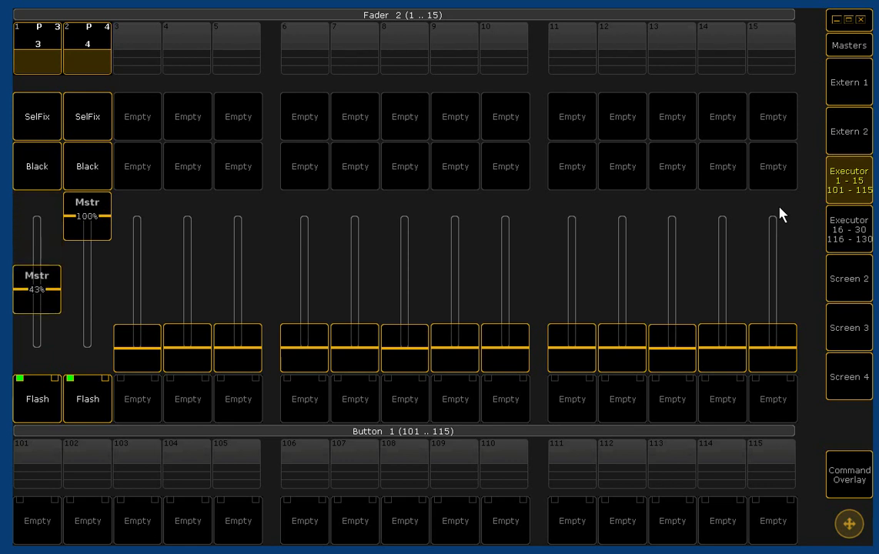
{"action": "left_click", "coordinate": [863, 194]}
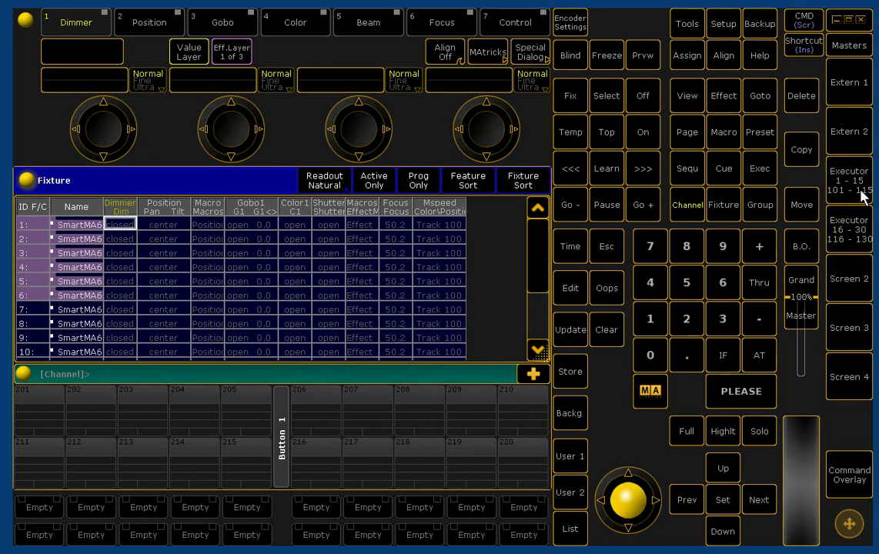